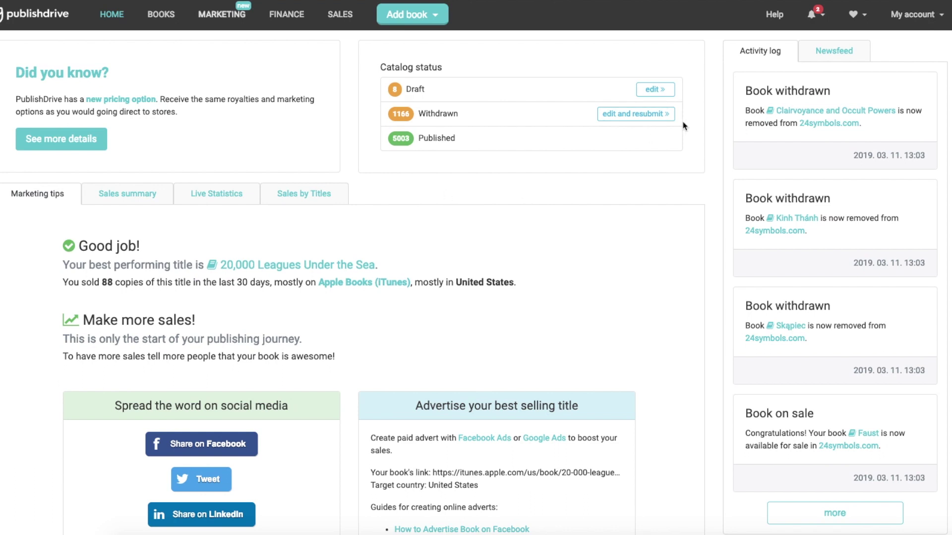
Step: Start a co-author invitation in Team royalties and pick Demo Title - Friends and Foxes
{"action": "left_click", "coordinate": [919, 15]}
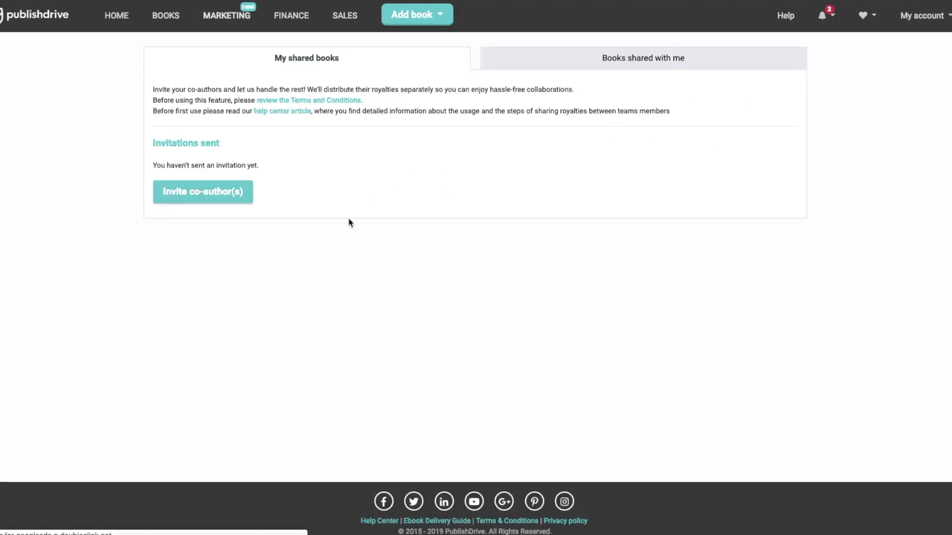
{"action": "left_click", "coordinate": [181, 198]}
{"action": "left_click", "coordinate": [452, 183]}
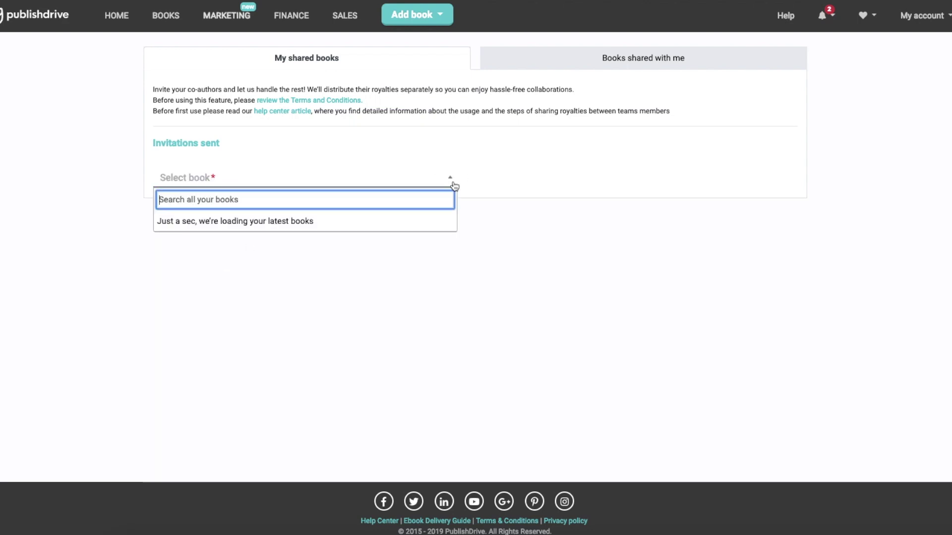
{"action": "scroll", "coordinate": [340, 308], "scroll_direction": "down", "scroll_amount": 3}
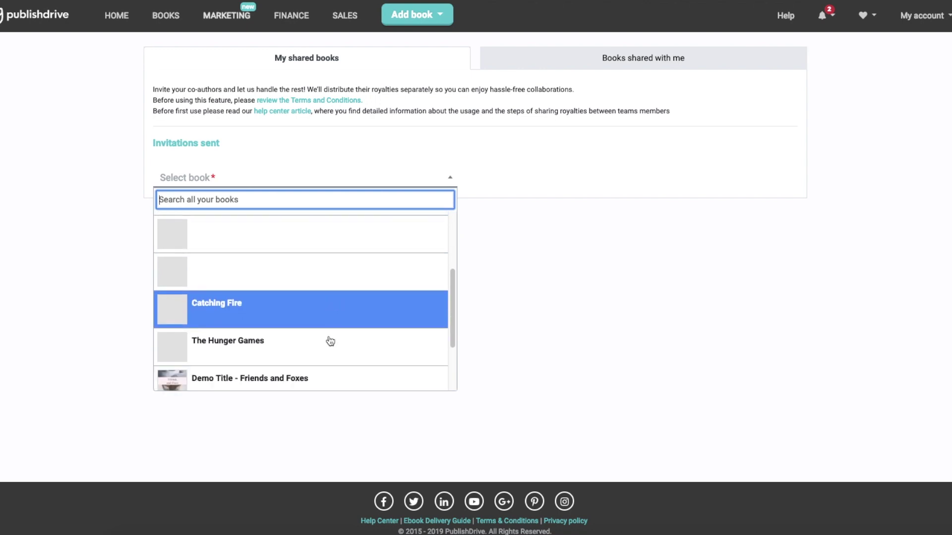
{"action": "scroll", "coordinate": [330, 341], "scroll_direction": "down", "scroll_amount": 1}
{"action": "left_click", "coordinate": [298, 357]}
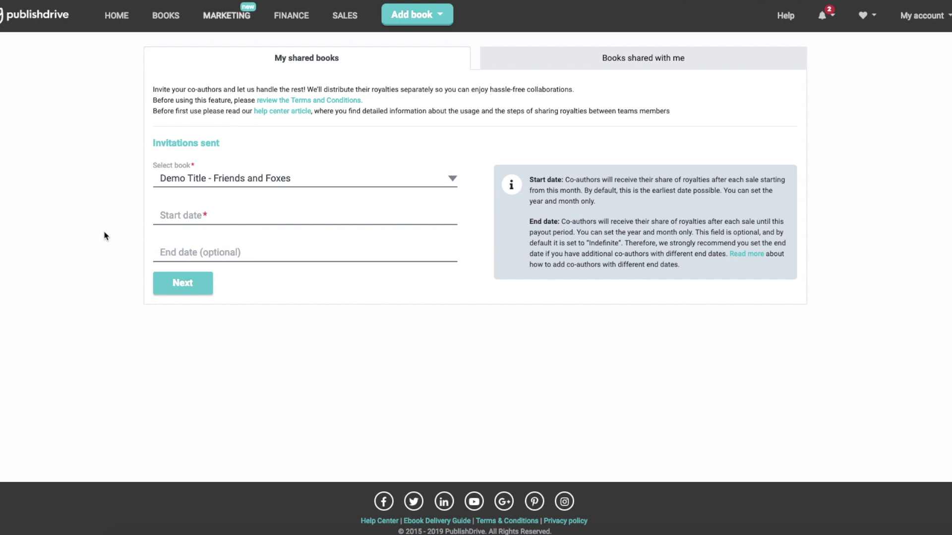
Step: Set the sharing start date to March 2019 and proceed to co-author details
{"action": "left_click", "coordinate": [199, 211]}
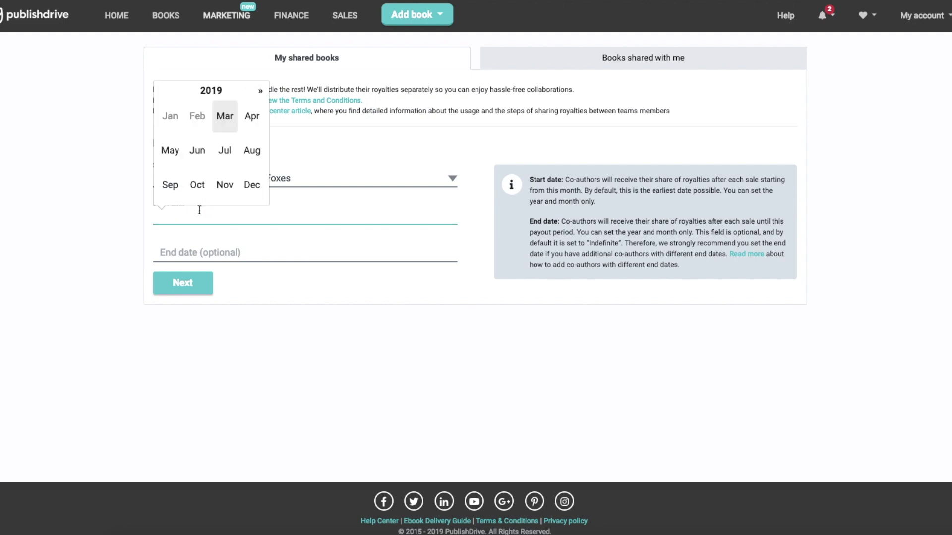
{"action": "left_click", "coordinate": [226, 124]}
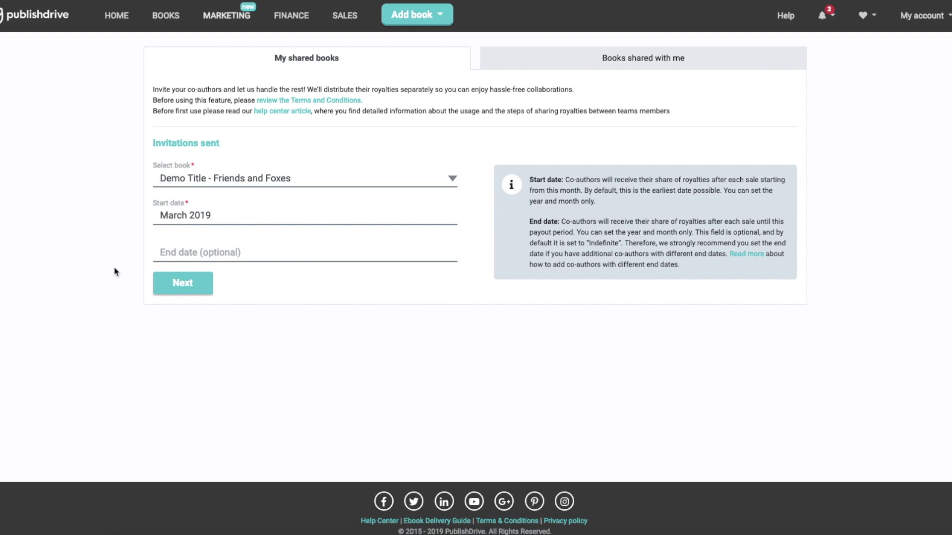
{"action": "left_click", "coordinate": [177, 280]}
Step: Add two co-author rows, filling each co-author's e-mail from saved suggestions
{"action": "scroll", "coordinate": [135, 311], "scroll_direction": "down", "scroll_amount": 1}
{"action": "left_click", "coordinate": [173, 361]}
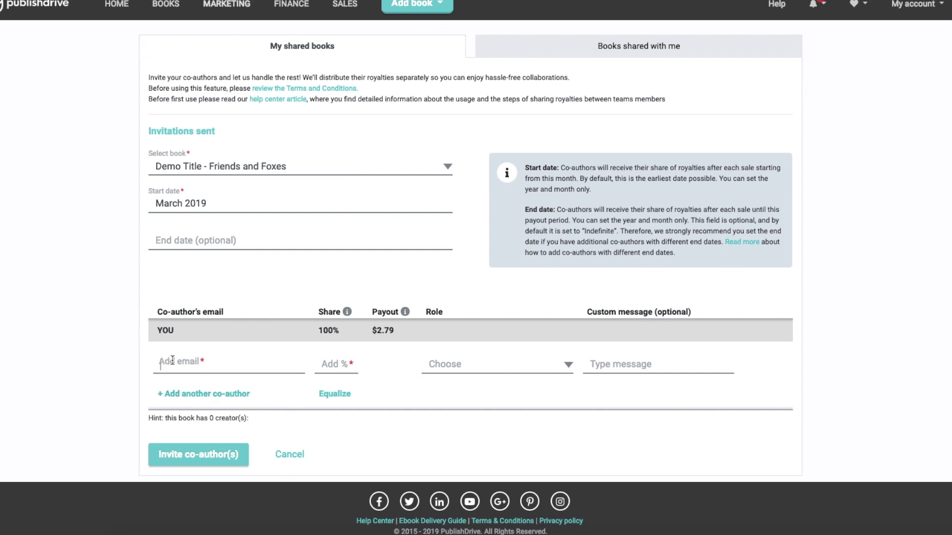
{"action": "left_click", "coordinate": [174, 362]}
{"action": "left_click", "coordinate": [181, 390]}
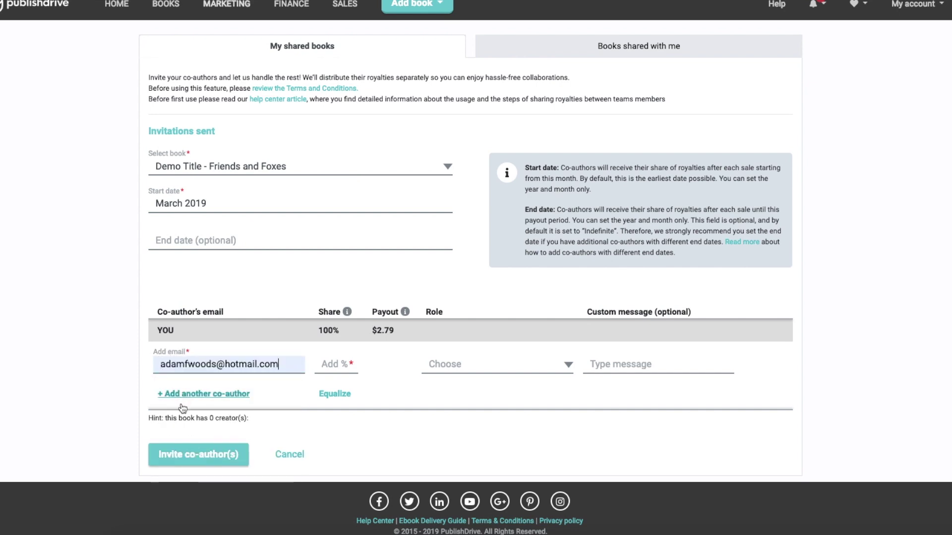
{"action": "left_click", "coordinate": [182, 404]}
{"action": "left_click", "coordinate": [187, 407]}
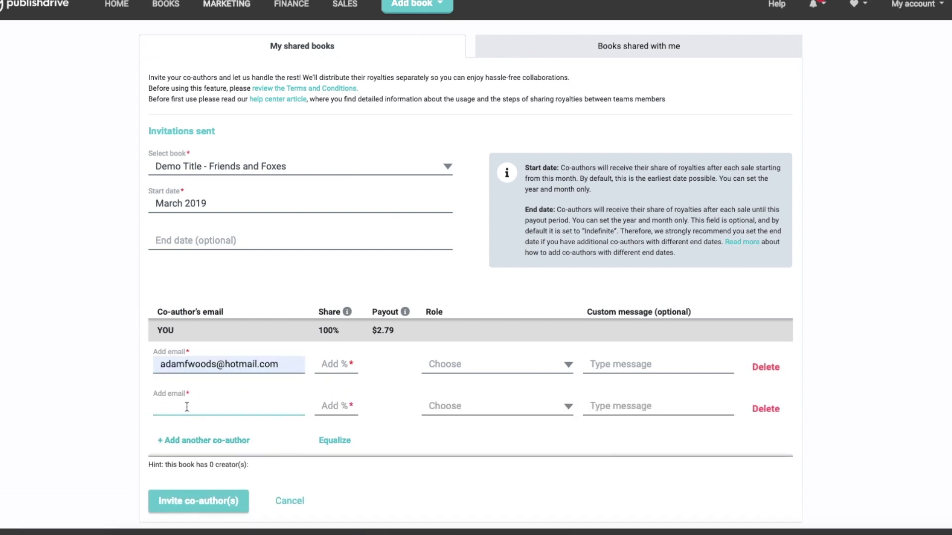
{"action": "left_click", "coordinate": [188, 453]}
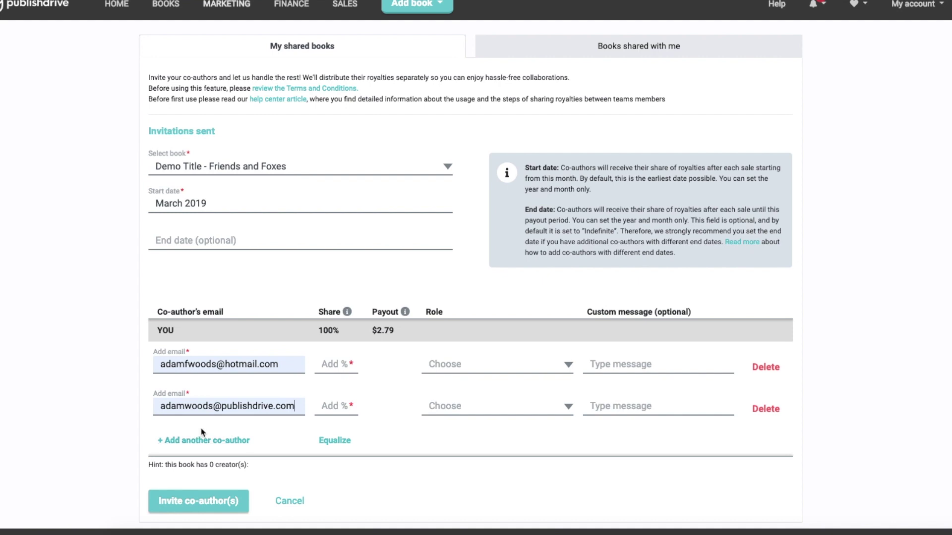
{"action": "left_click", "coordinate": [333, 368]}
Step: Equalize royalties to 33.33% each and make both co-authors Author
{"action": "left_click", "coordinate": [331, 445]}
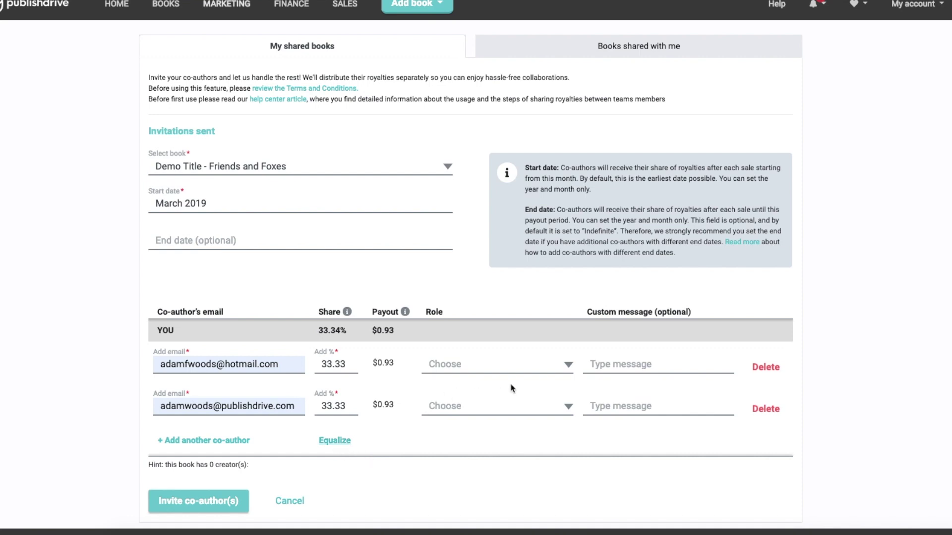
{"action": "left_click", "coordinate": [567, 365]}
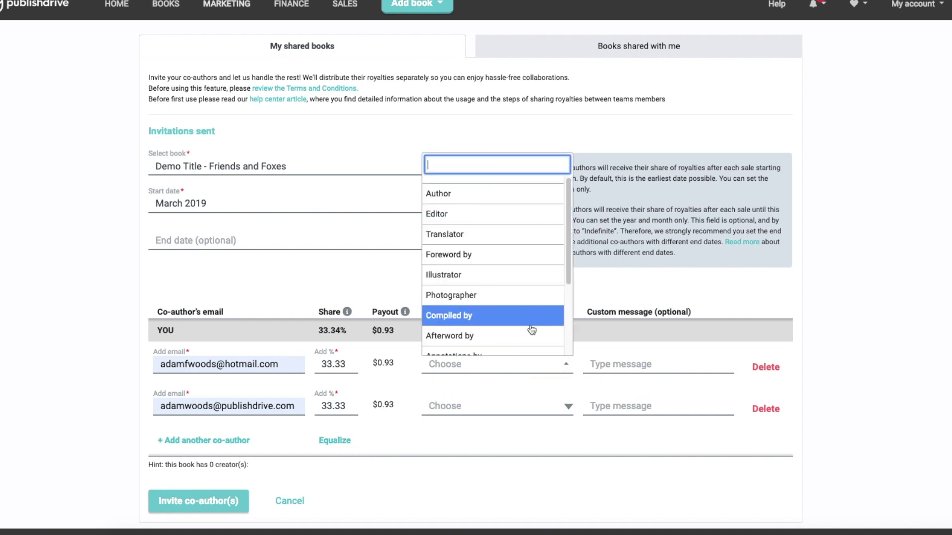
{"action": "left_click", "coordinate": [489, 199]}
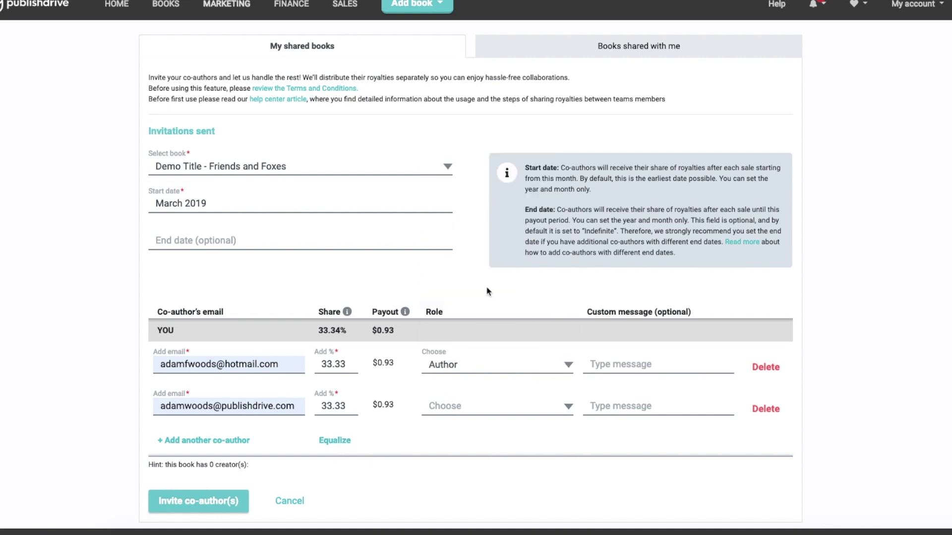
{"action": "left_click", "coordinate": [568, 408]}
{"action": "left_click", "coordinate": [446, 235]}
Step: Give both co-authors the message 'This is awesome. Please accept.' and send the invitations
{"action": "left_click", "coordinate": [606, 365]}
{"action": "type", "text": "This"}
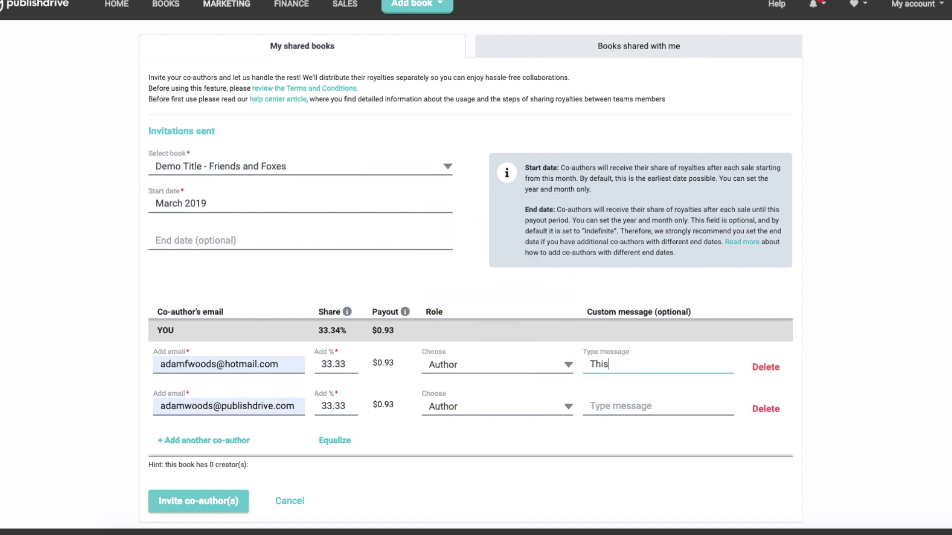
{"action": "type", "text": " is awesome. Please ac"}
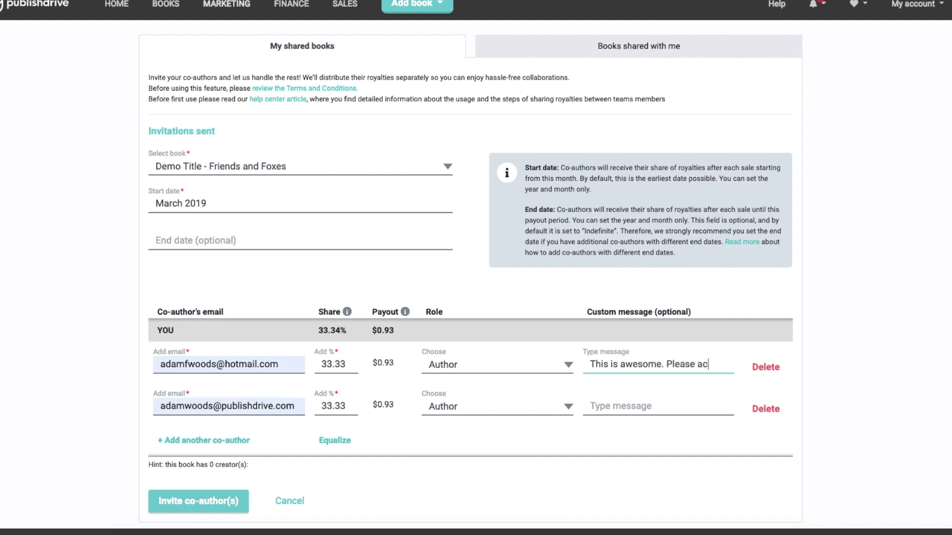
{"action": "type", "text": "cept."}
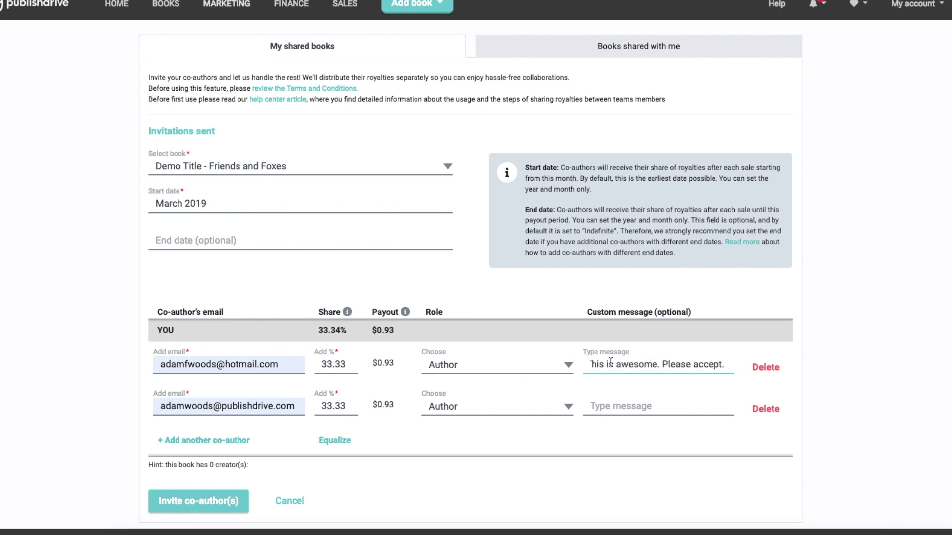
{"action": "left_click_drag", "start_coordinate": [720, 364], "coordinate": [542, 365]}
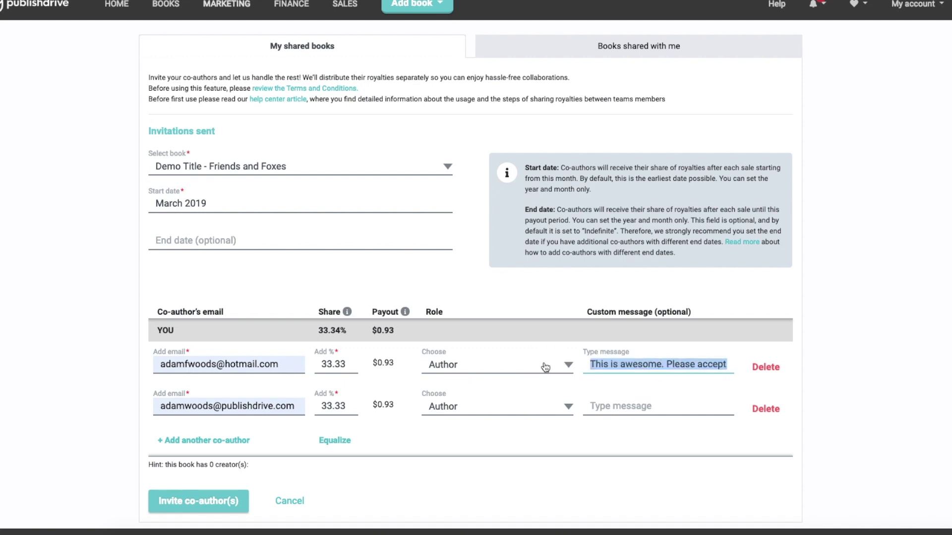
{"action": "left_click", "coordinate": [592, 406]}
{"action": "type", "text": "This is awesome. Please accept."}
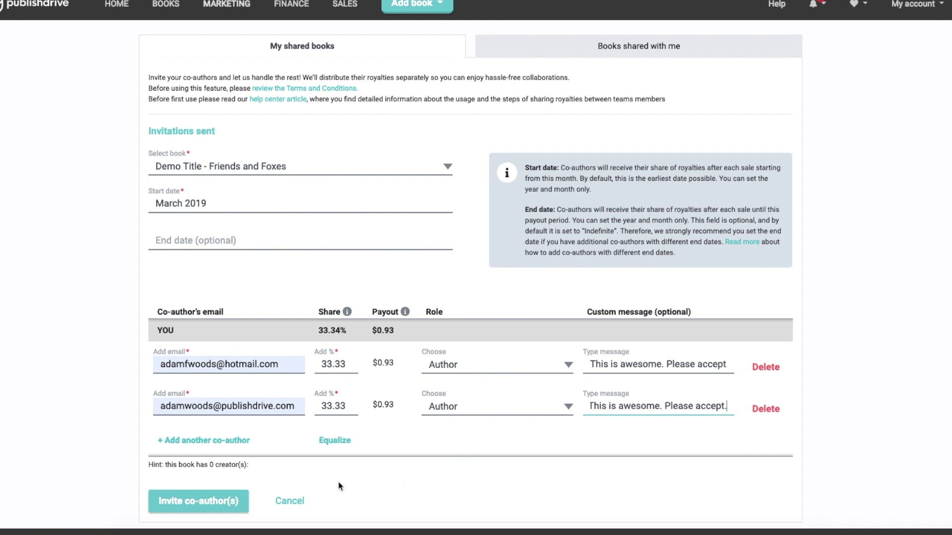
{"action": "scroll", "coordinate": [272, 465], "scroll_direction": "down", "scroll_amount": 1}
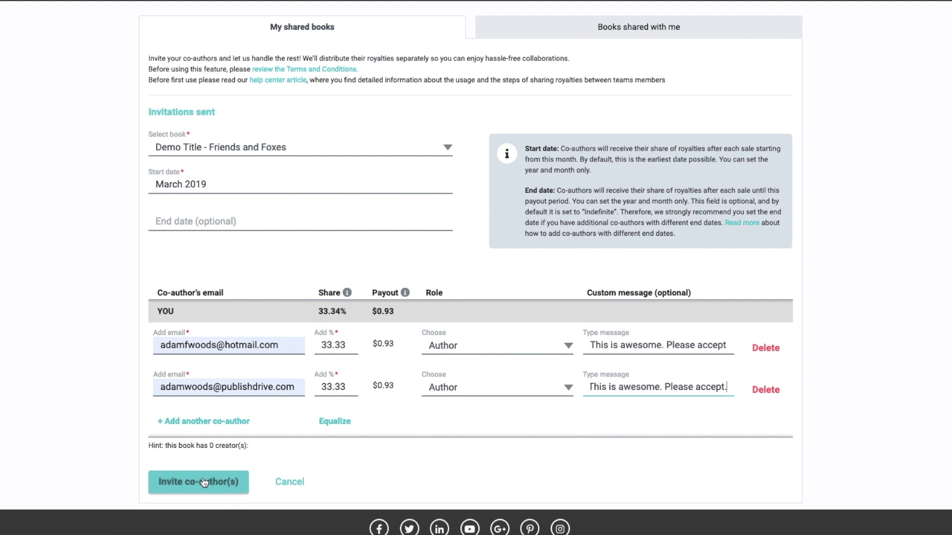
{"action": "left_click", "coordinate": [220, 483]}
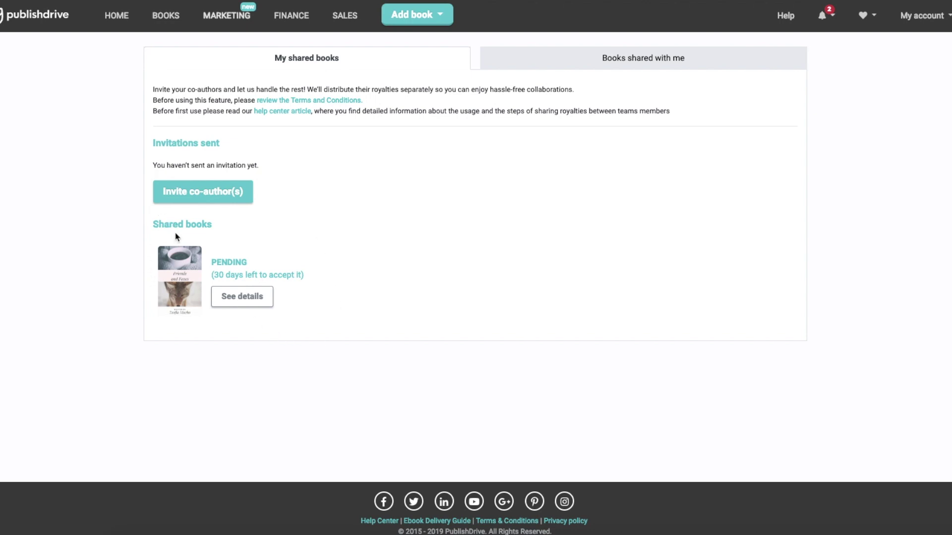
Step: Review the pending invitation details for Demo Title - Friends and Foxes, then collapse them
{"action": "left_click", "coordinate": [235, 302]}
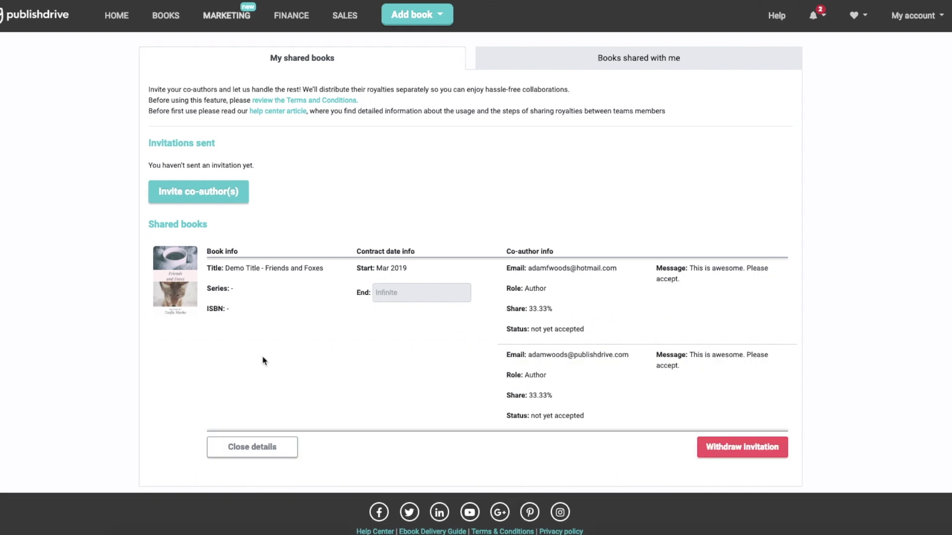
{"action": "scroll", "coordinate": [292, 352], "scroll_direction": "down", "scroll_amount": 1}
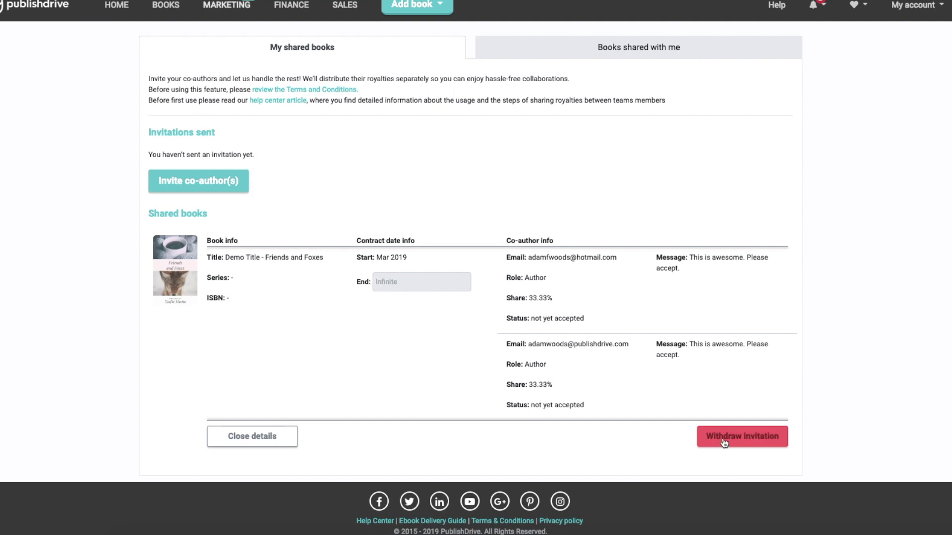
{"action": "left_click", "coordinate": [288, 440]}
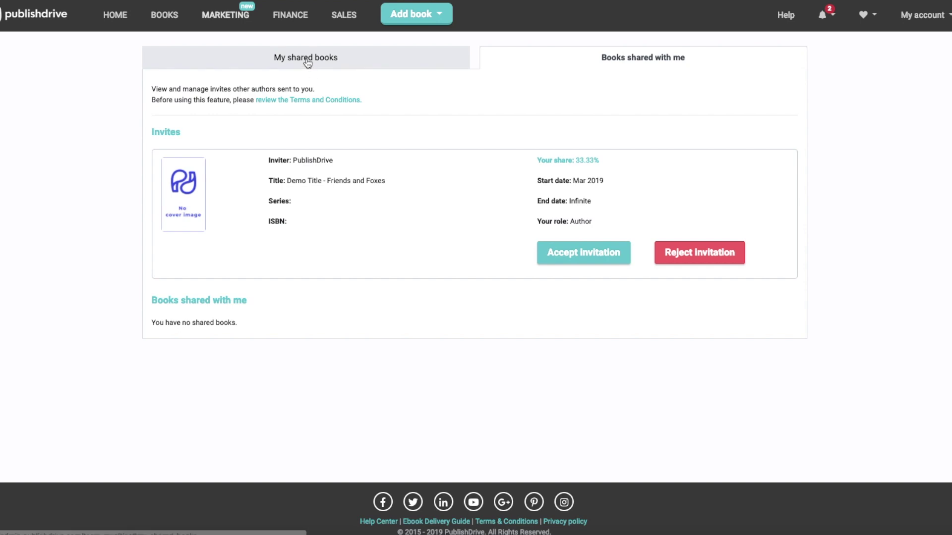
Step: Switch to the My shared books tab
{"action": "left_click", "coordinate": [306, 60]}
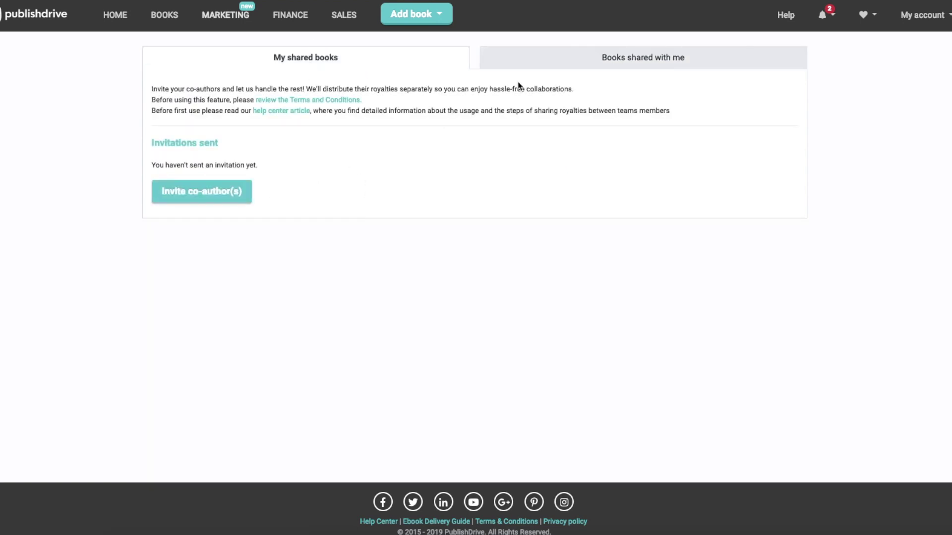
Step: Accept the co-authoring invitation under Books shared with me and confirm the terms
{"action": "left_click", "coordinate": [586, 63]}
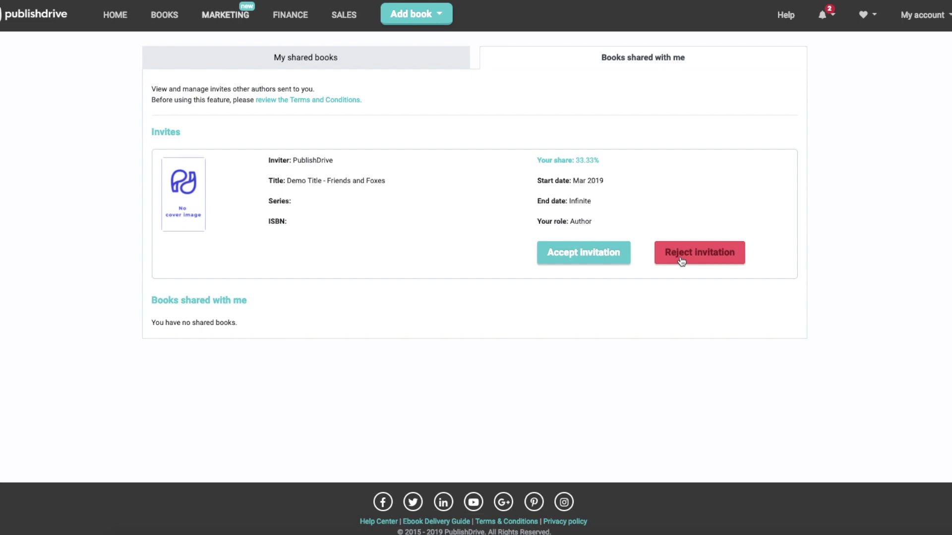
{"action": "left_click", "coordinate": [585, 254]}
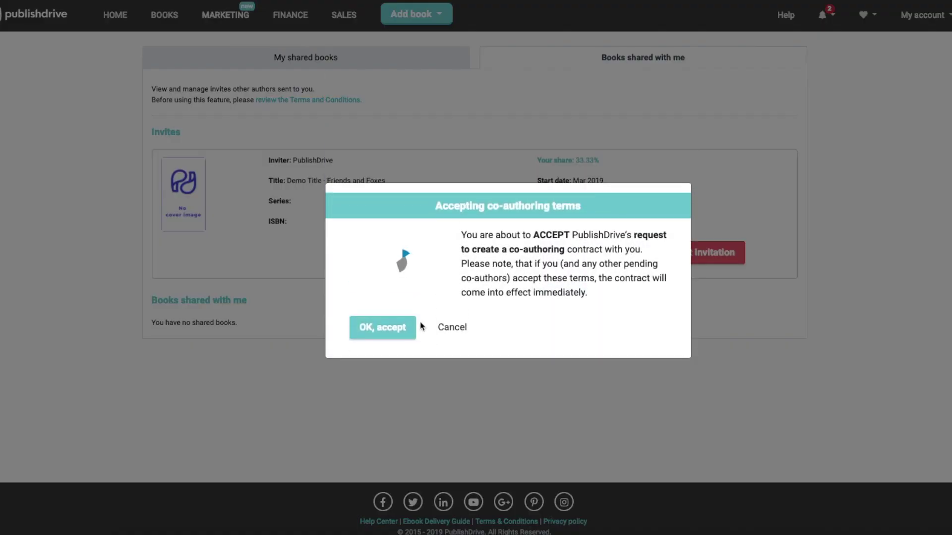
{"action": "left_click", "coordinate": [383, 328]}
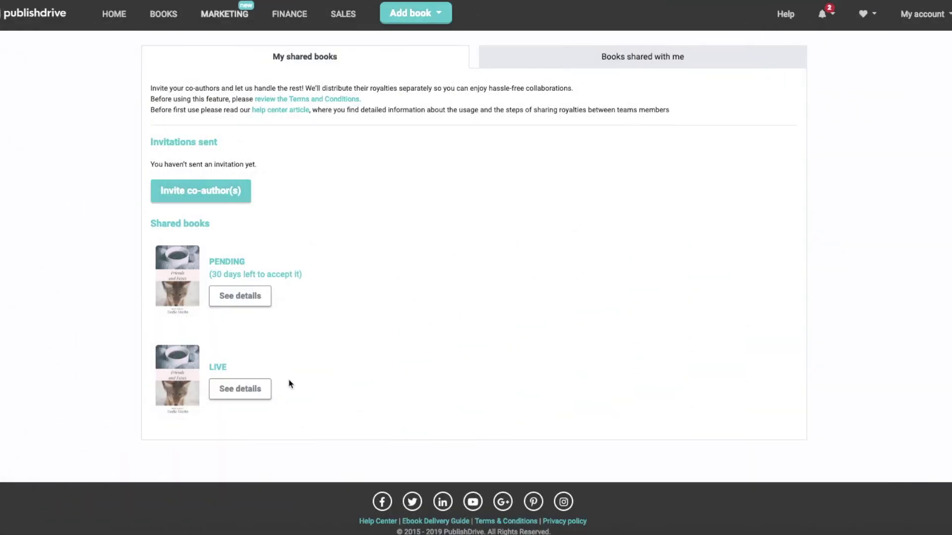
Step: Show the LIVE book's details, listing both co-authors accepted at 33.33% as Author
{"action": "left_click", "coordinate": [244, 397]}
{"action": "scroll", "coordinate": [293, 393], "scroll_direction": "down", "scroll_amount": 3}
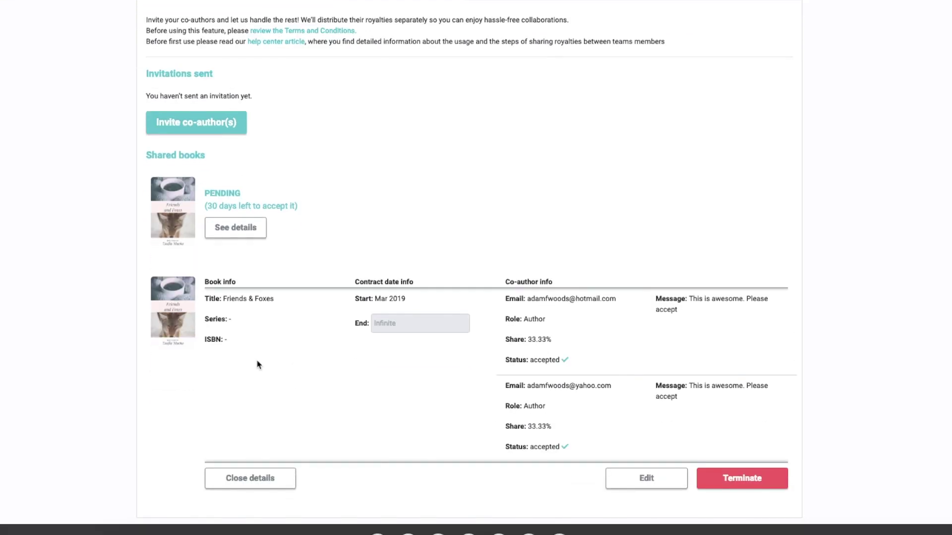